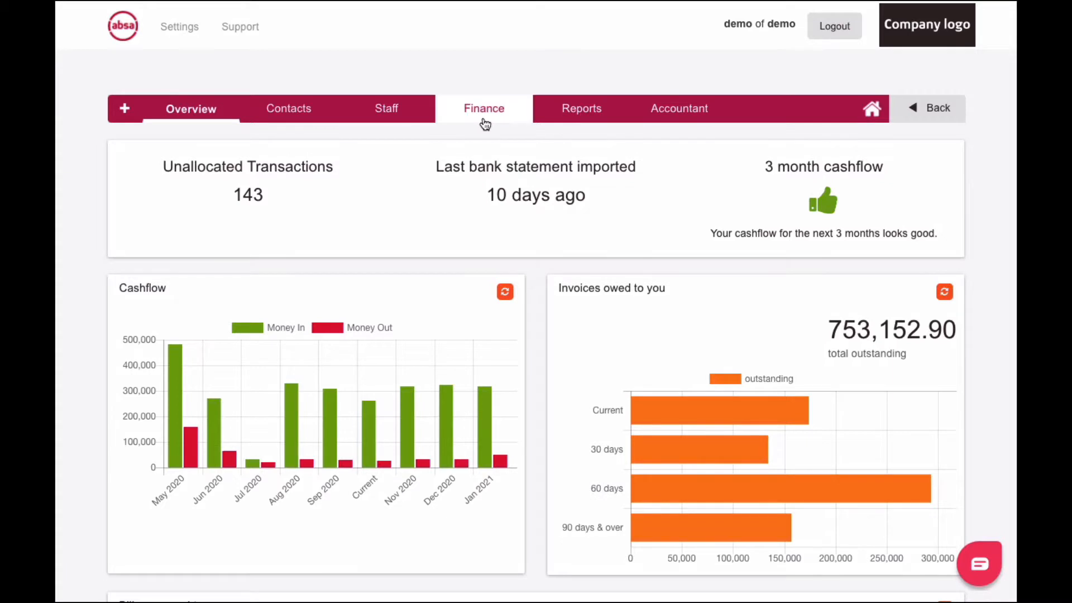
Start a new customer invoice from the Customer Invoices list in the Finance section.
{"action": "left_click", "coordinate": [484, 109]}
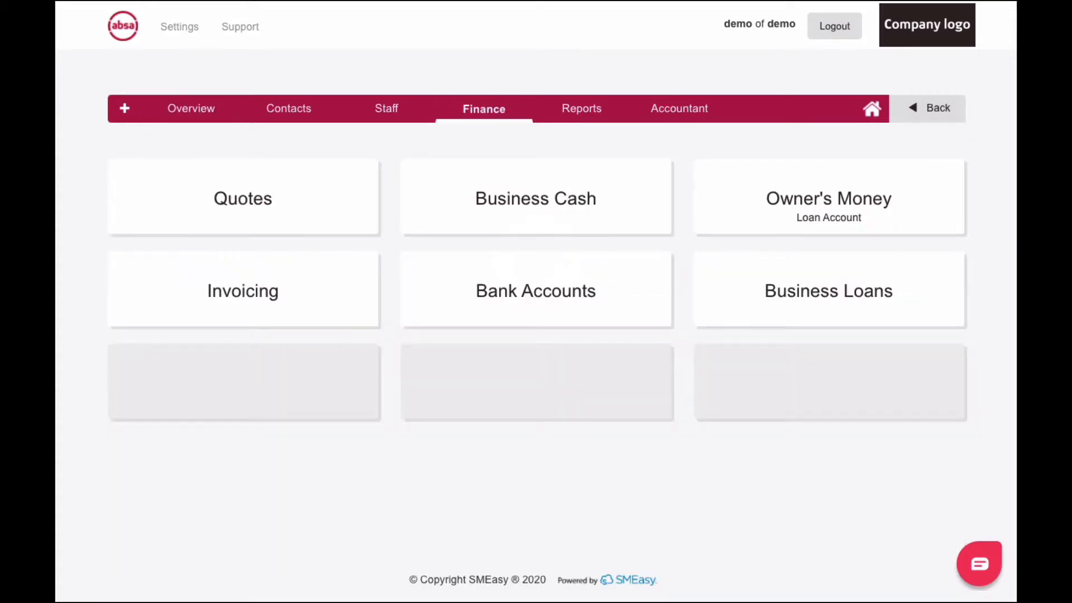
{"action": "left_click", "coordinate": [242, 314]}
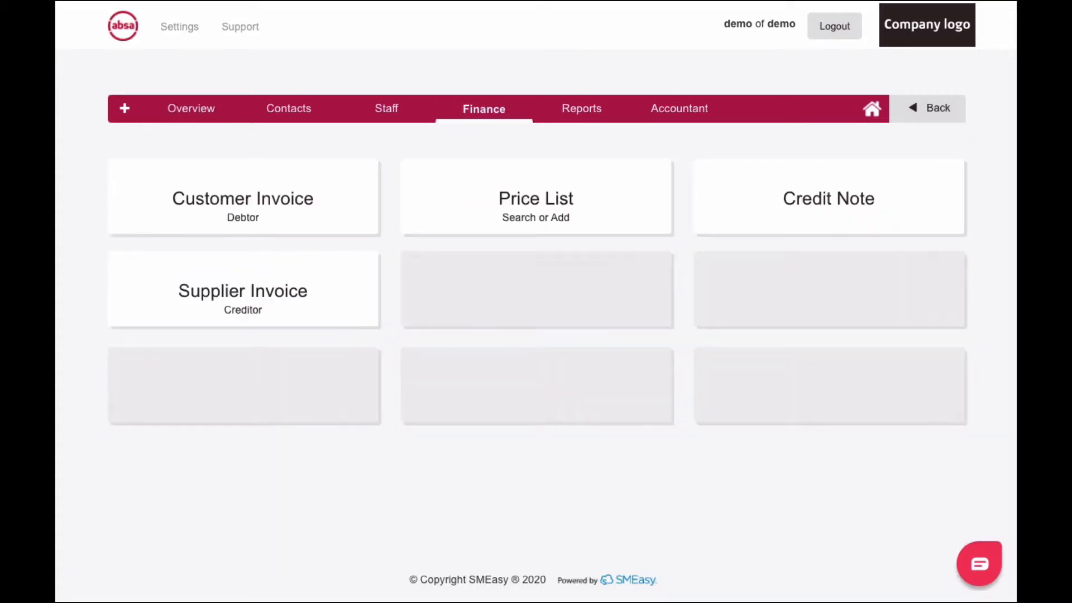
{"action": "left_click", "coordinate": [249, 218]}
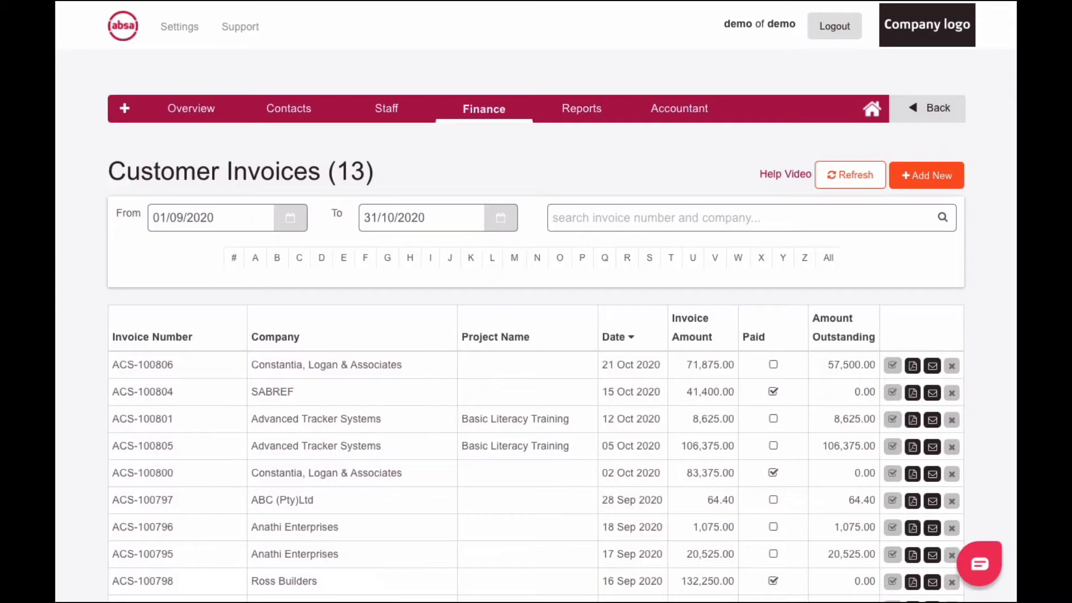
{"action": "left_click", "coordinate": [933, 182]}
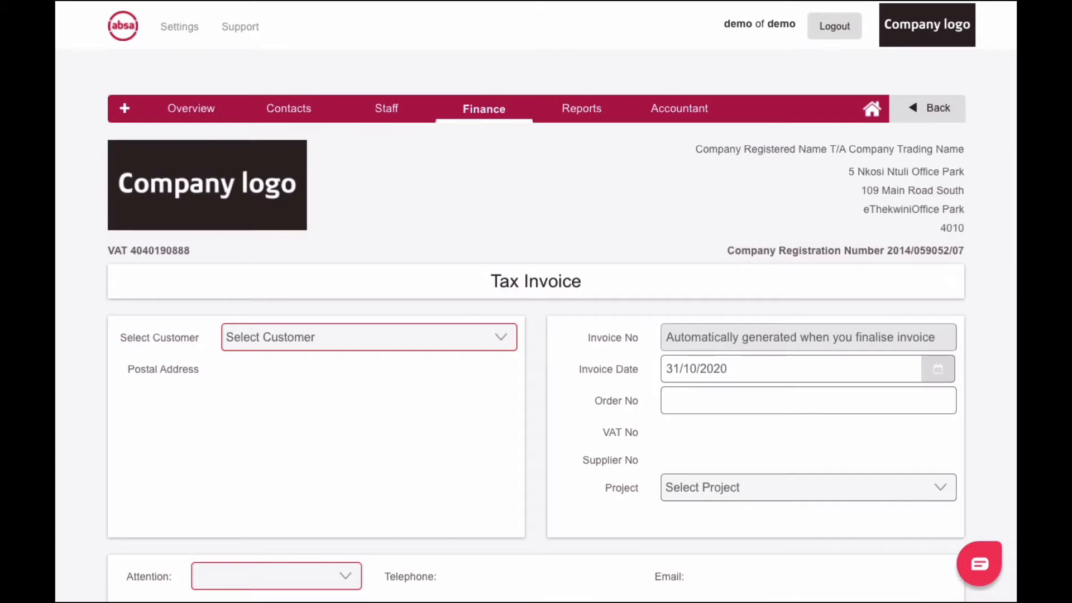
Add Zuzi Enterprises as a new customer on the invoice, with contact type Accounts and the contact's name and e-mail.
{"action": "left_click", "coordinate": [368, 338]}
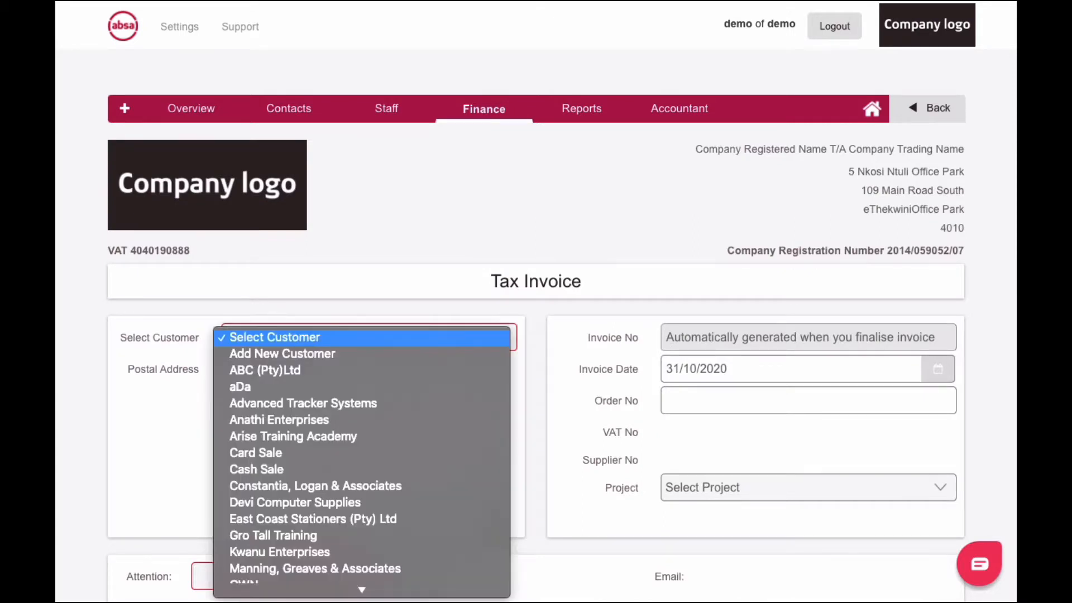
{"action": "key", "text": "Down"}
{"action": "key", "text": "Return"}
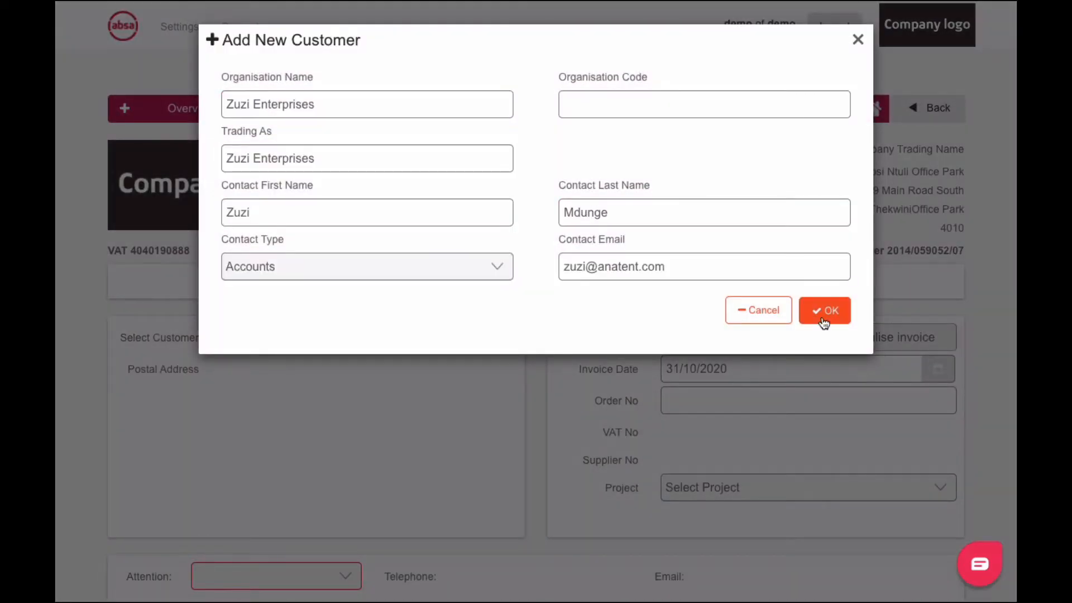
{"action": "left_click", "coordinate": [824, 311]}
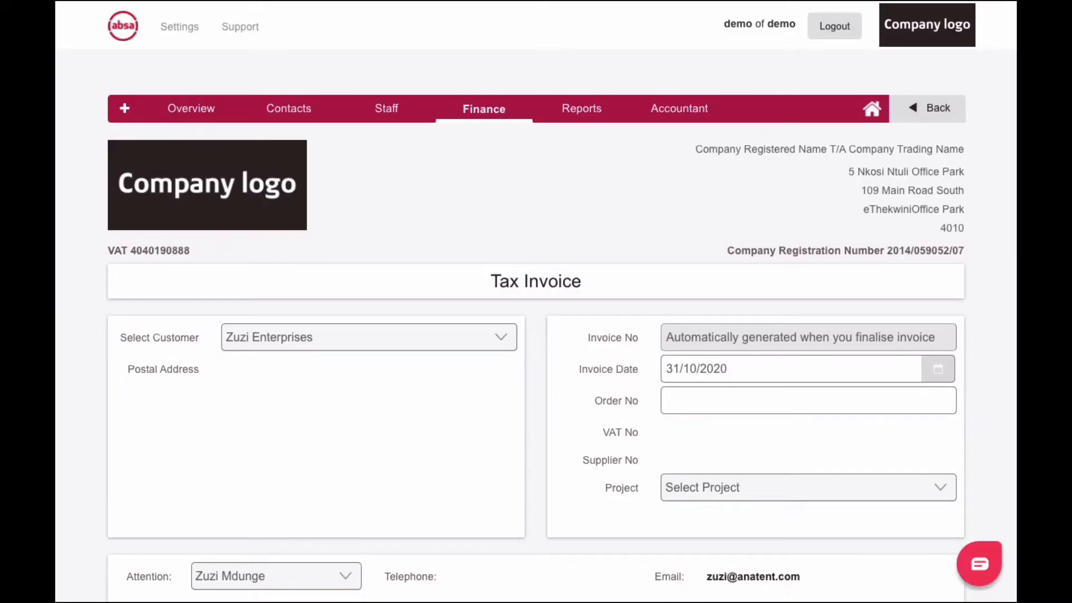
Set the invoice date to 02/08/2020.
{"action": "left_click", "coordinate": [938, 370]}
{"action": "left_click", "coordinate": [675, 398]}
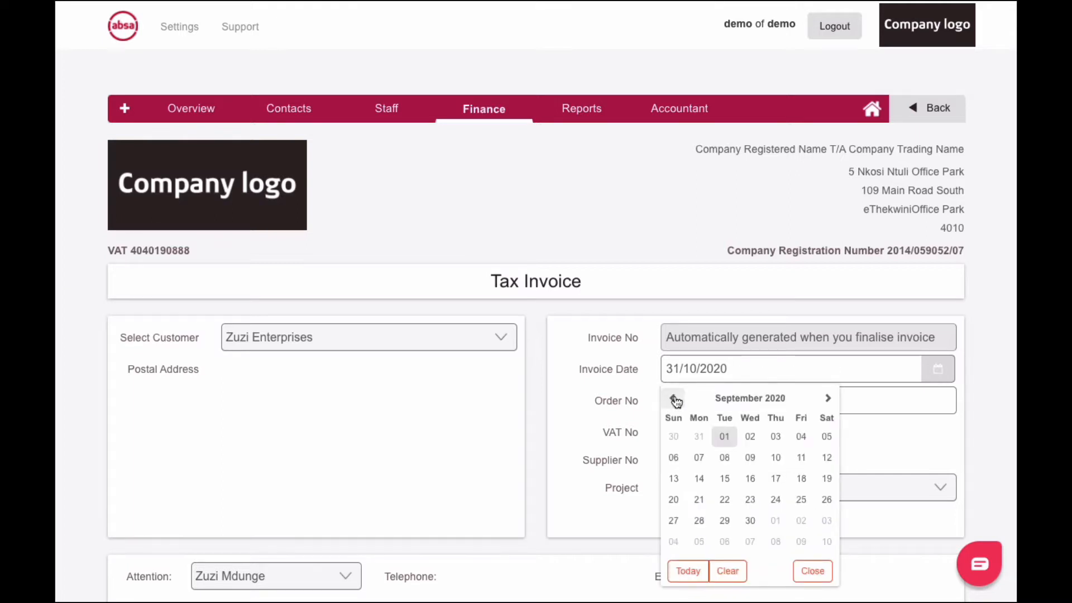
{"action": "left_click", "coordinate": [675, 398]}
{"action": "left_click", "coordinate": [673, 457]}
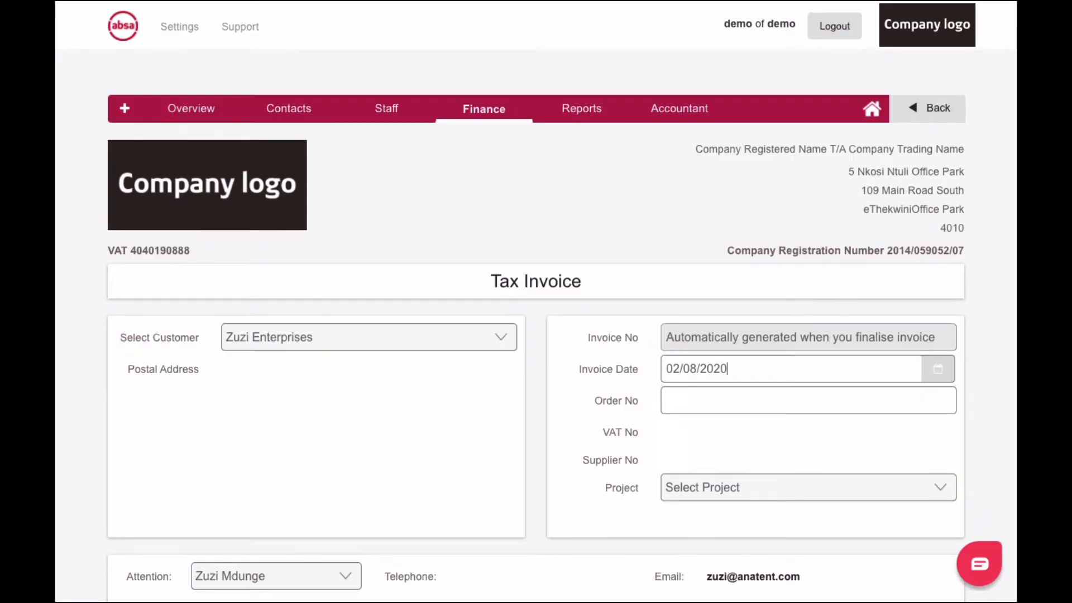
Add and save a sales item for the Management - Intermediate 2 course from the price list, with quantity 3 and Standard VAT 15%.
{"action": "scroll", "coordinate": [536, 326], "scroll_direction": "down", "scroll_amount": 4}
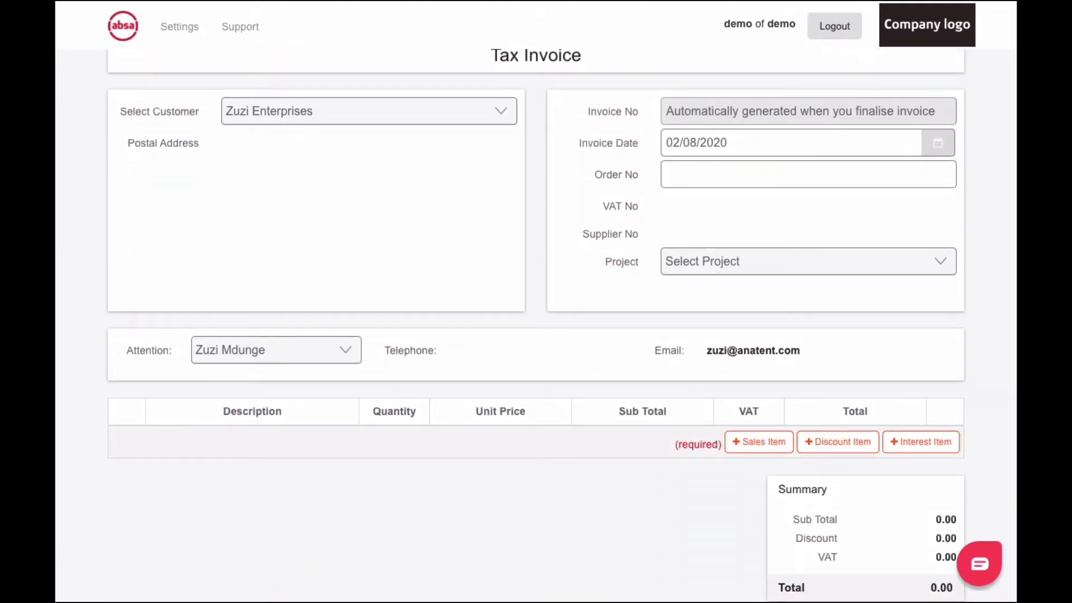
{"action": "left_click", "coordinate": [761, 443]}
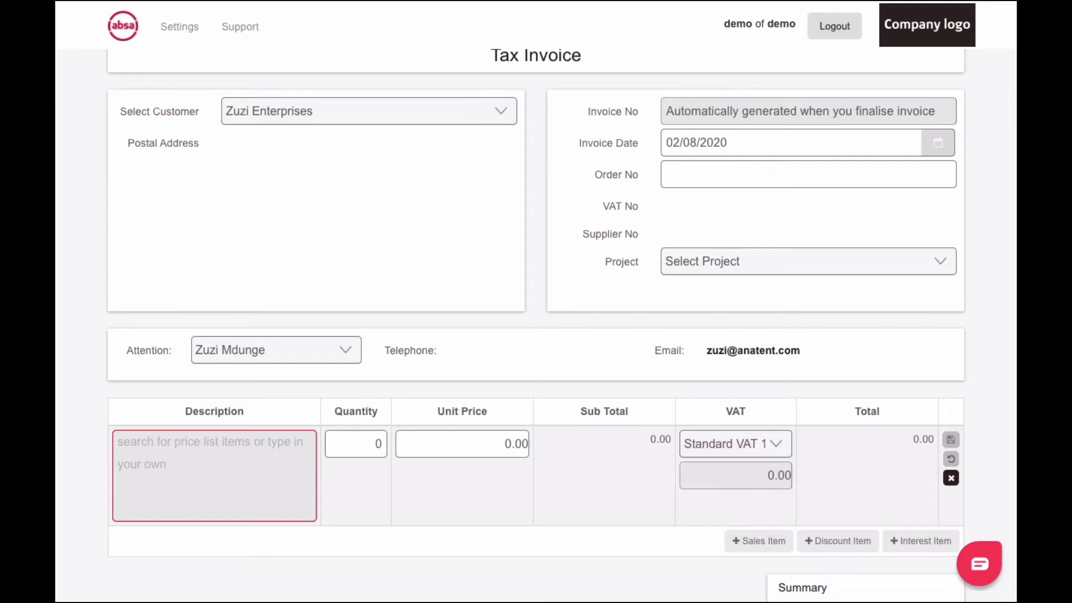
{"action": "type", "text": "mana"}
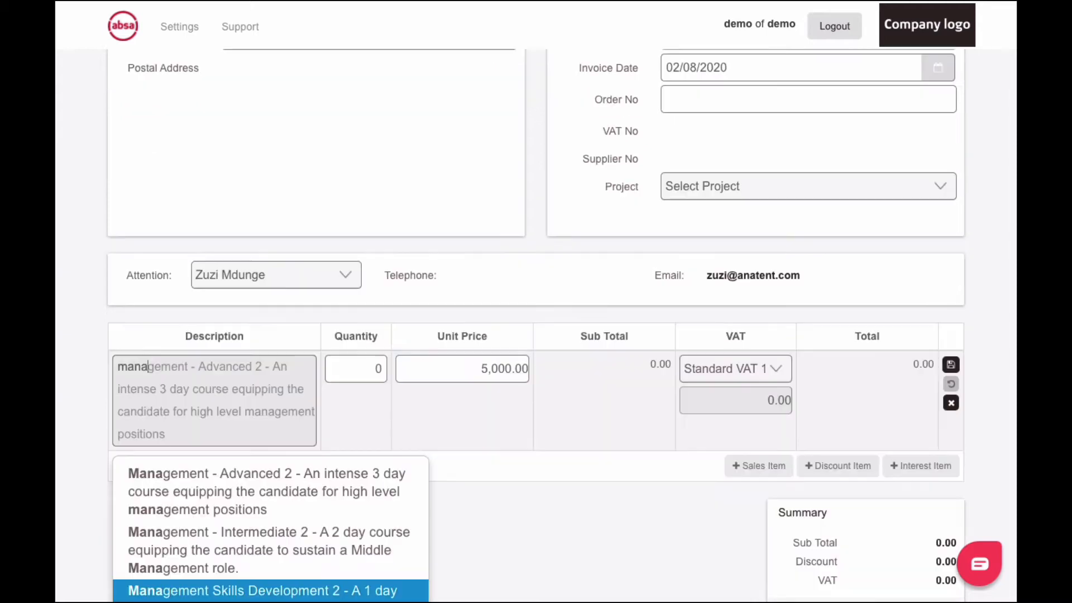
{"action": "key", "text": "Up"}
{"action": "key", "text": "Return"}
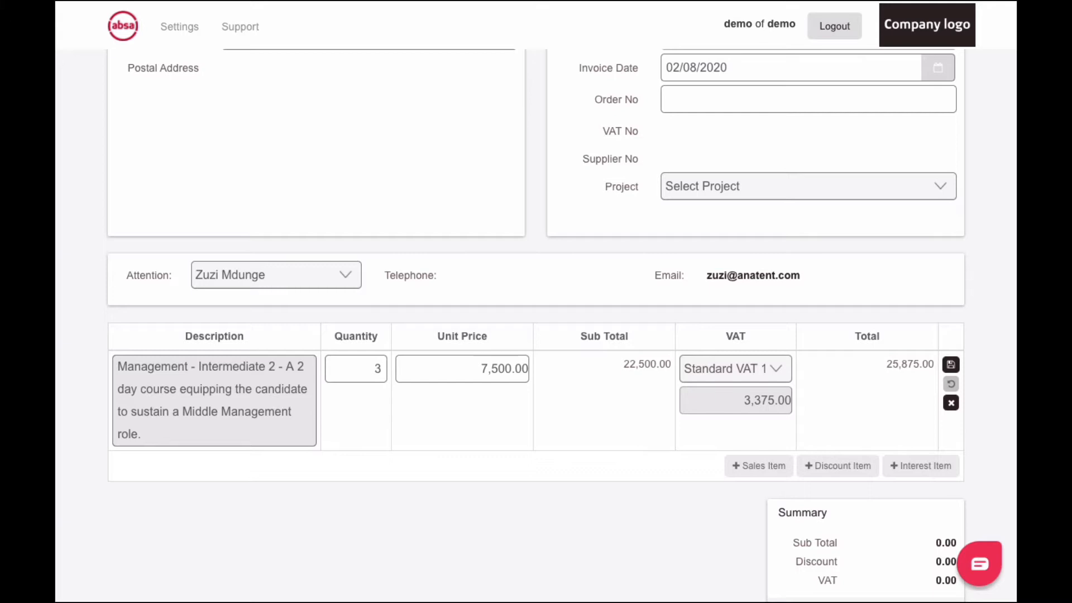
{"action": "left_click", "coordinate": [736, 368]}
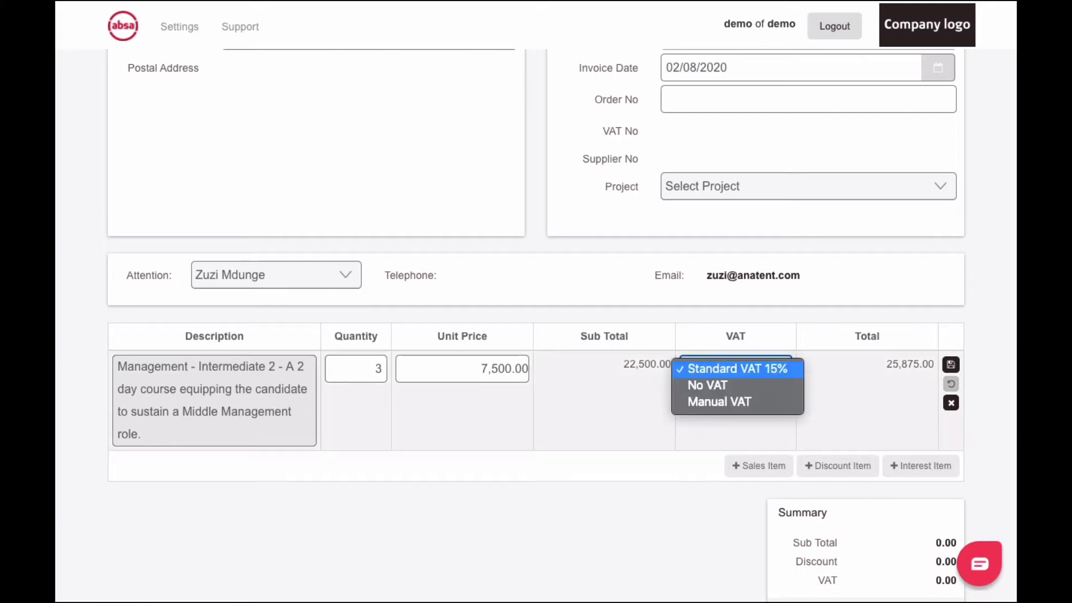
{"action": "key", "text": "Escape"}
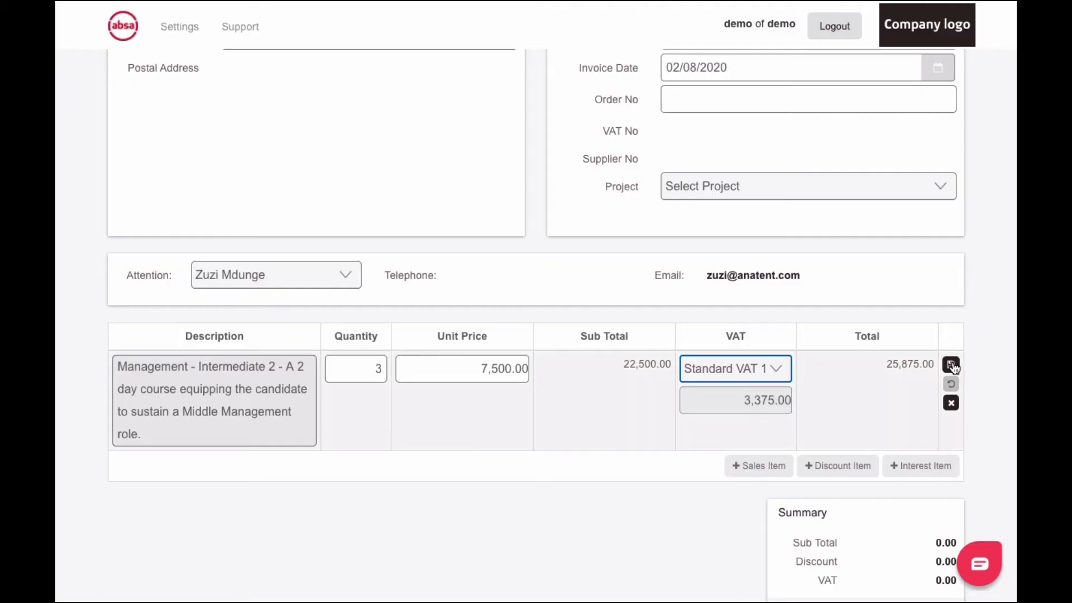
{"action": "left_click", "coordinate": [951, 365]}
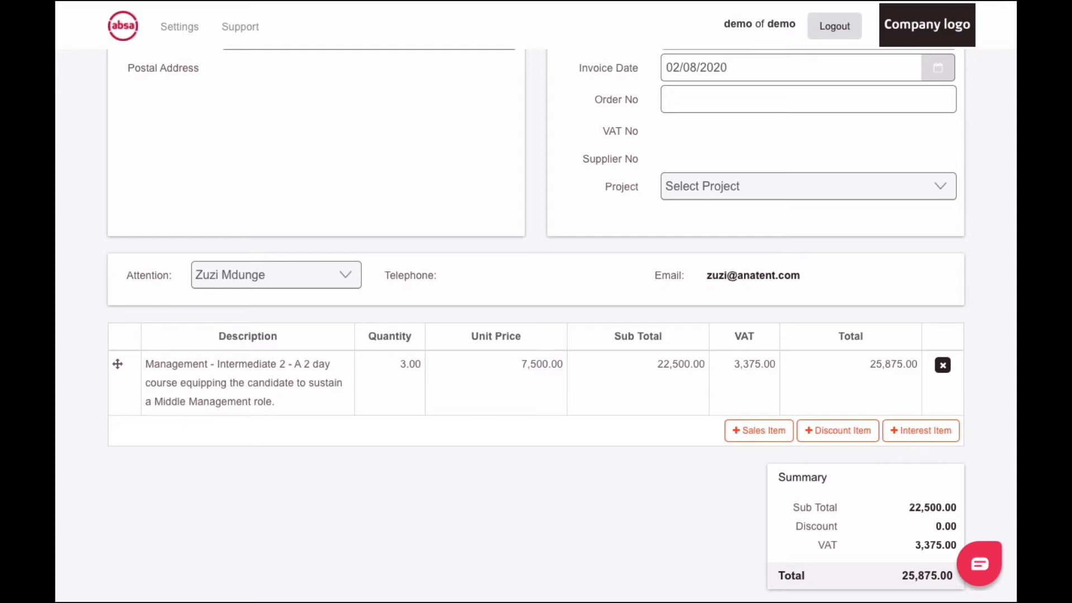
Add and save a discount item described as "5% Discount" with a unit price of 1,125.00.
{"action": "left_click", "coordinate": [836, 440]}
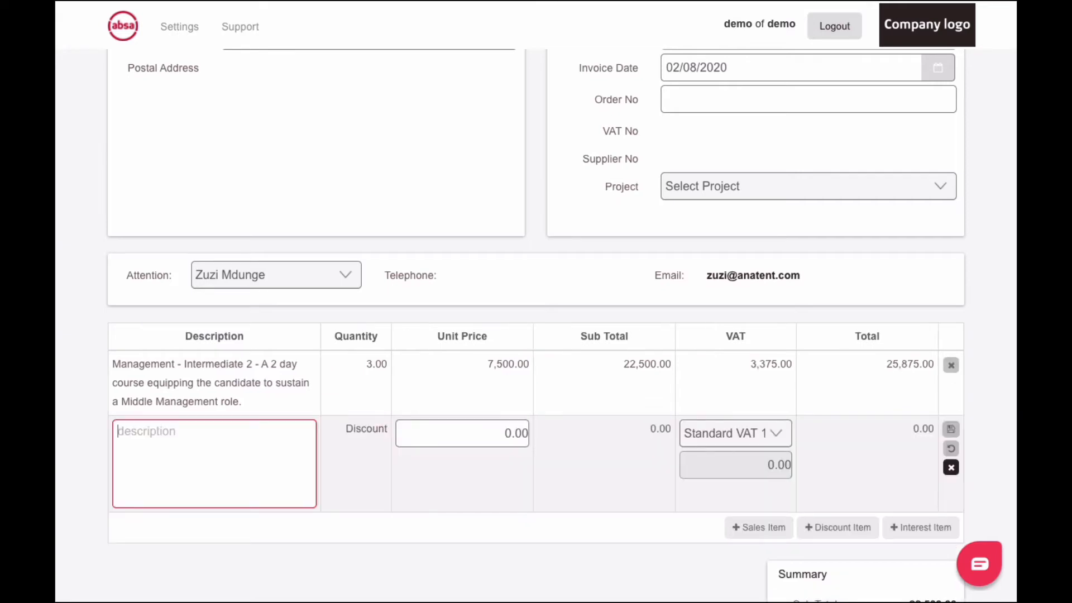
{"action": "type", "text": "5% Discount"}
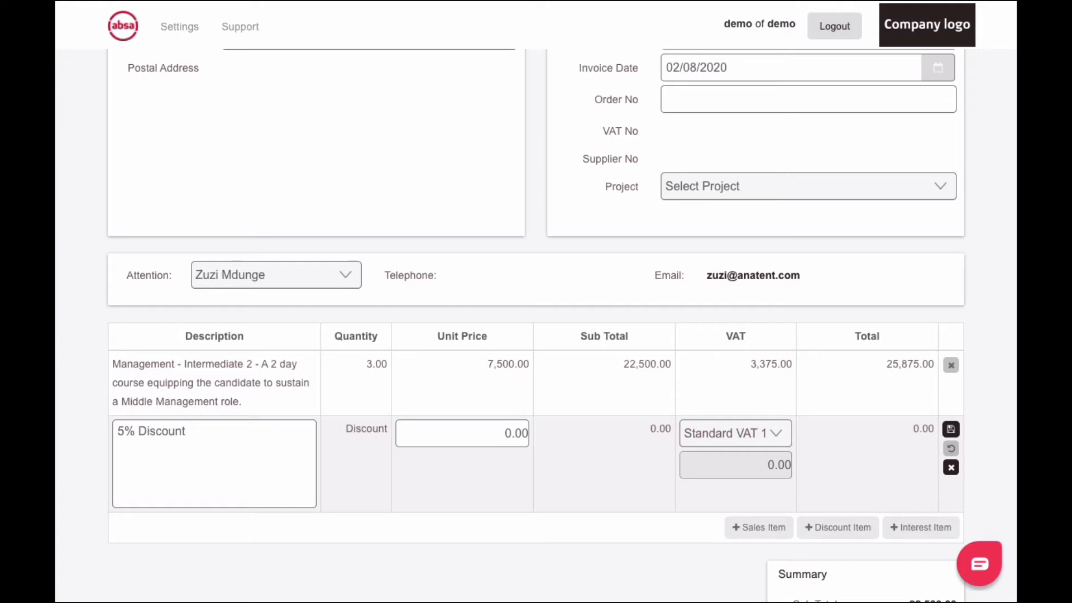
{"action": "key", "text": "Tab"}
{"action": "type", "text": "1125"}
{"action": "key", "text": "Tab"}
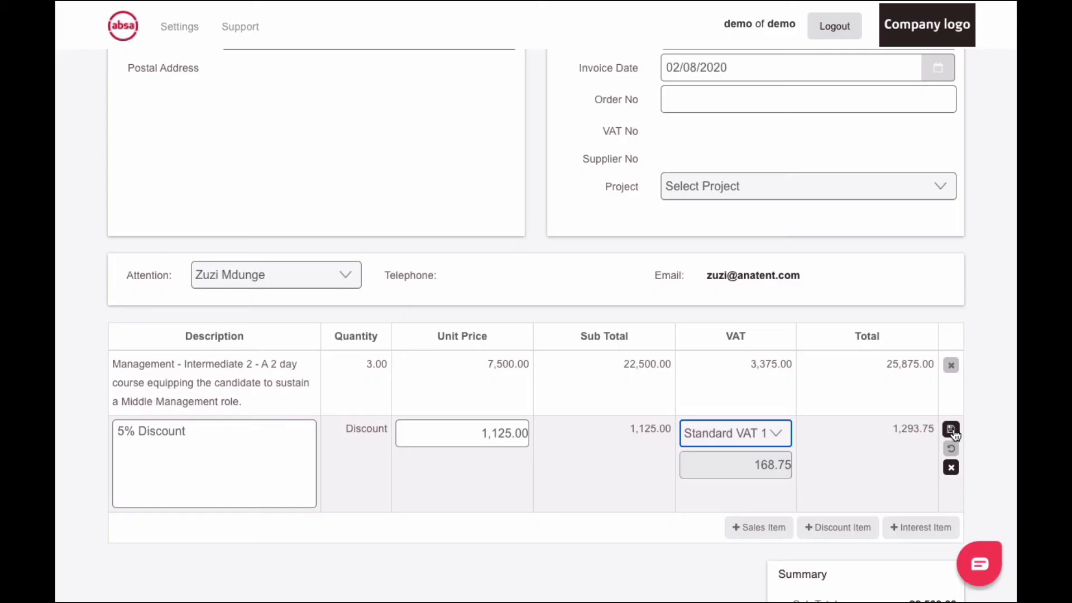
{"action": "left_click", "coordinate": [951, 430]}
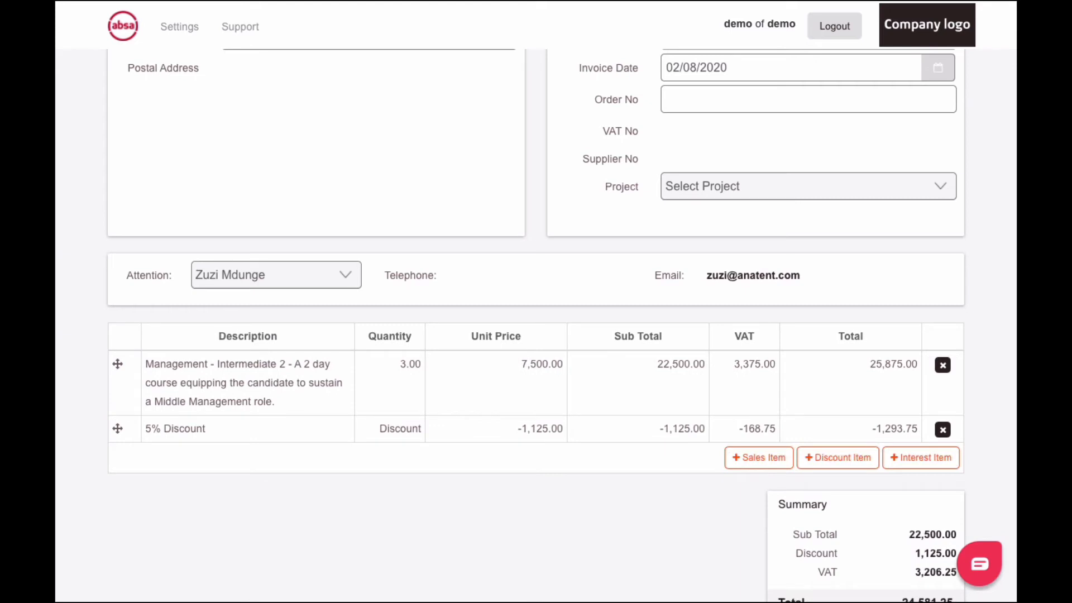
Add and save an interest item described as "Example Description" with a unit price of 400.00.
{"action": "left_click", "coordinate": [924, 458]}
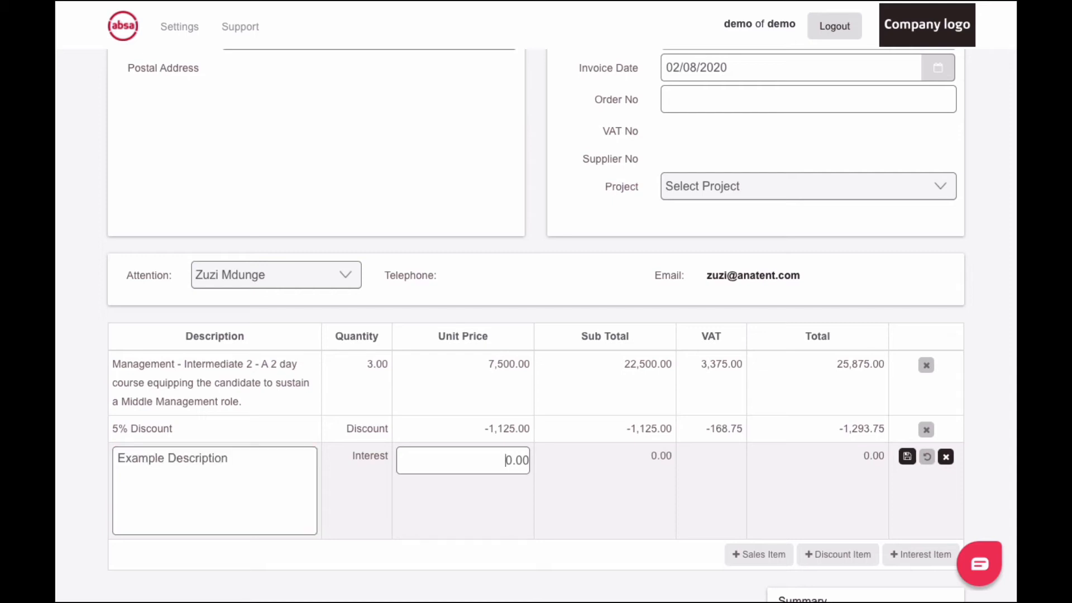
{"action": "type", "text": "40"}
{"action": "left_click", "coordinate": [908, 458]}
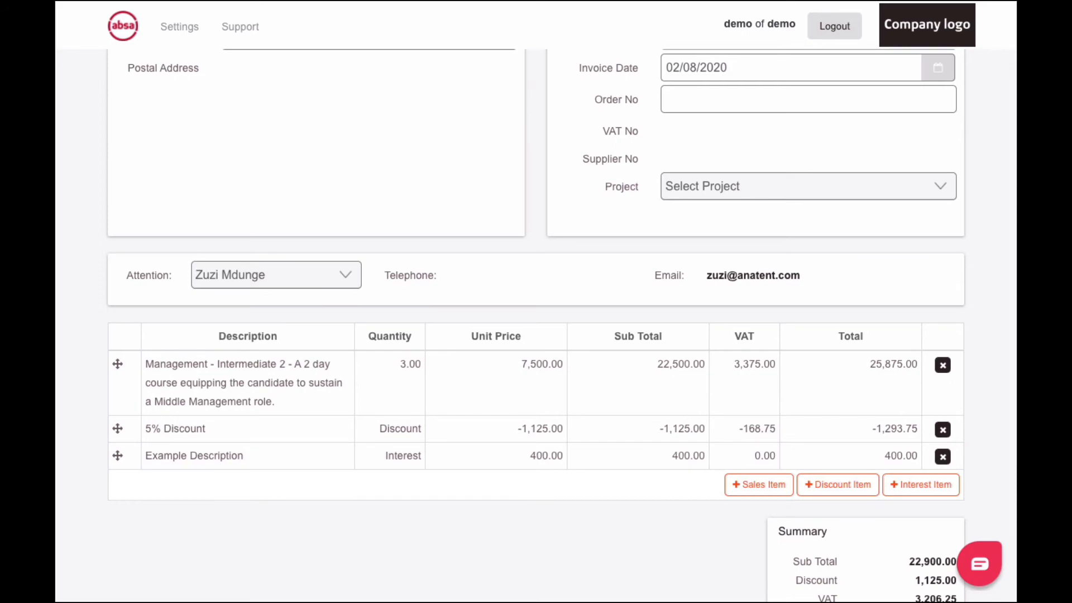
Enter "Example comment" in the invoice comments and save the invoice.
{"action": "scroll", "coordinate": [536, 327], "scroll_direction": "down", "scroll_amount": 9}
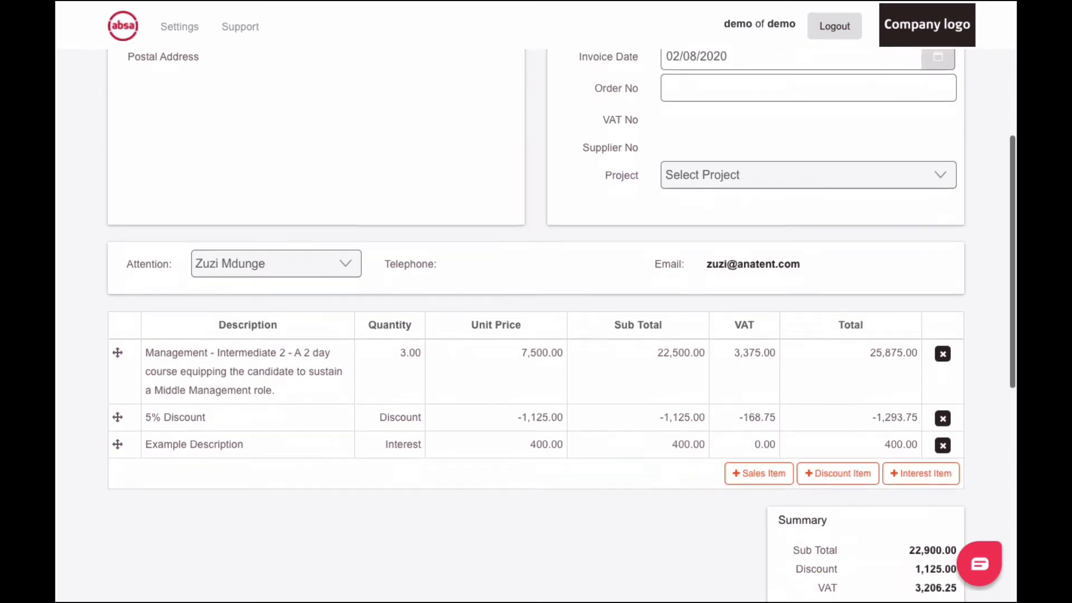
{"action": "left_click", "coordinate": [567, 197]}
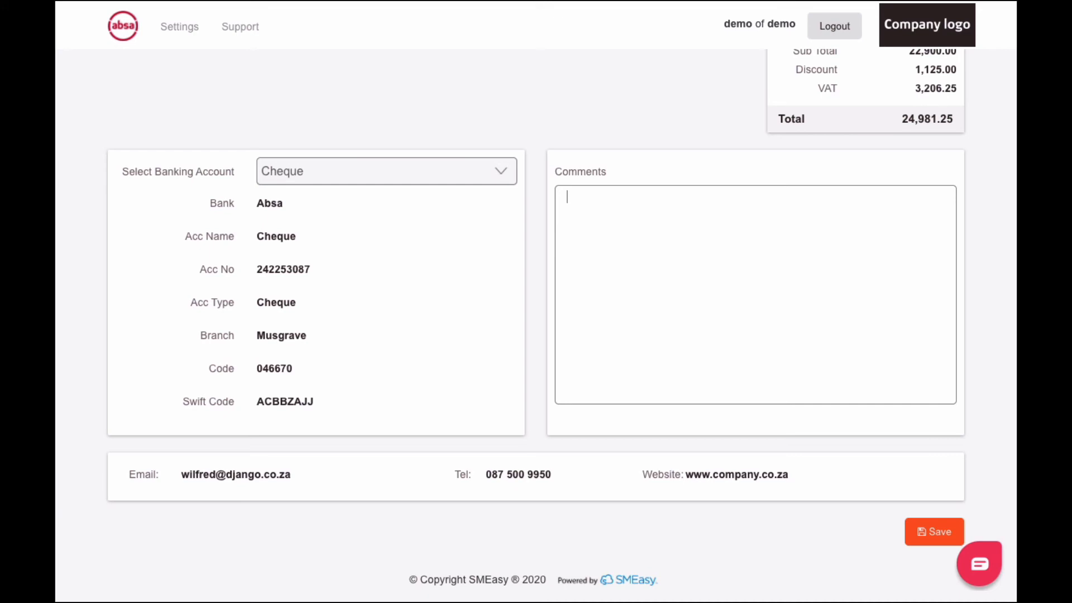
{"action": "type", "text": "Example comment"}
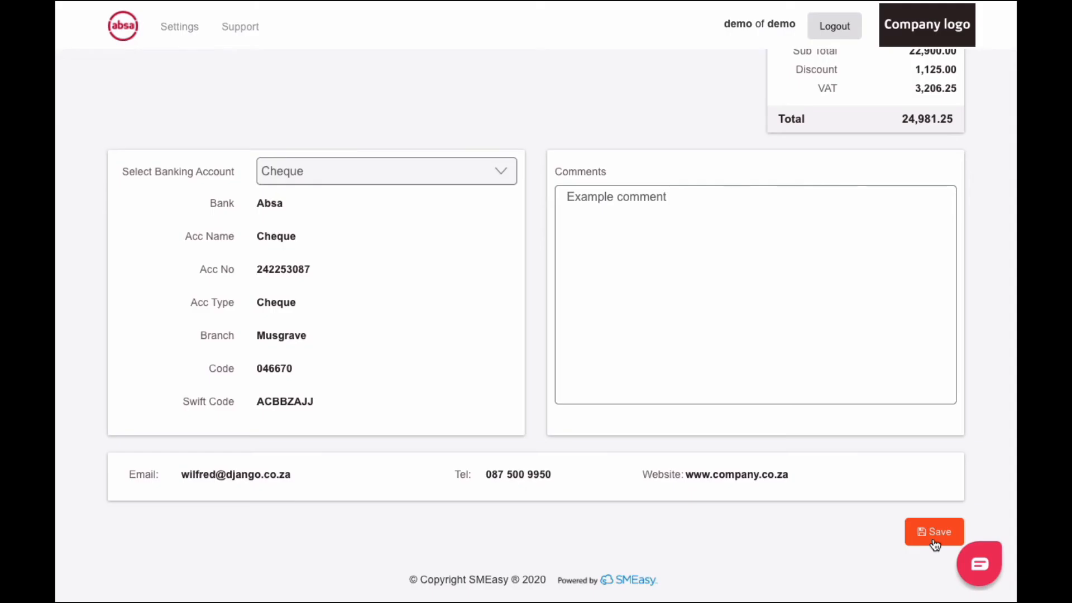
{"action": "left_click", "coordinate": [935, 532]}
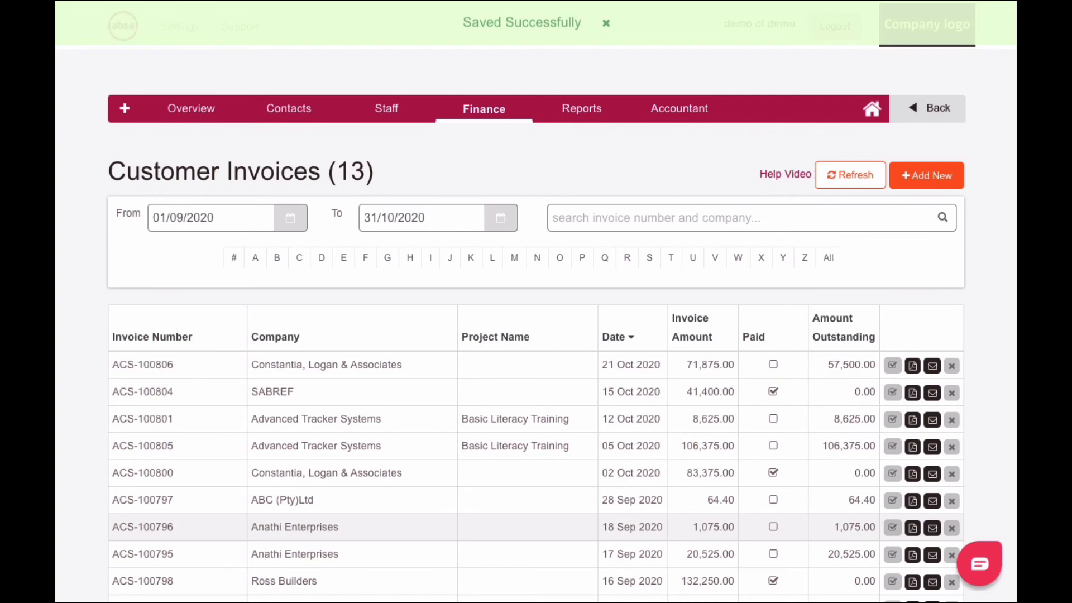
Open the PDF of the 01 Sep 2020 invoice for Sunrise Operations Personnel CC.
{"action": "scroll", "coordinate": [536, 324], "scroll_direction": "down", "scroll_amount": 4}
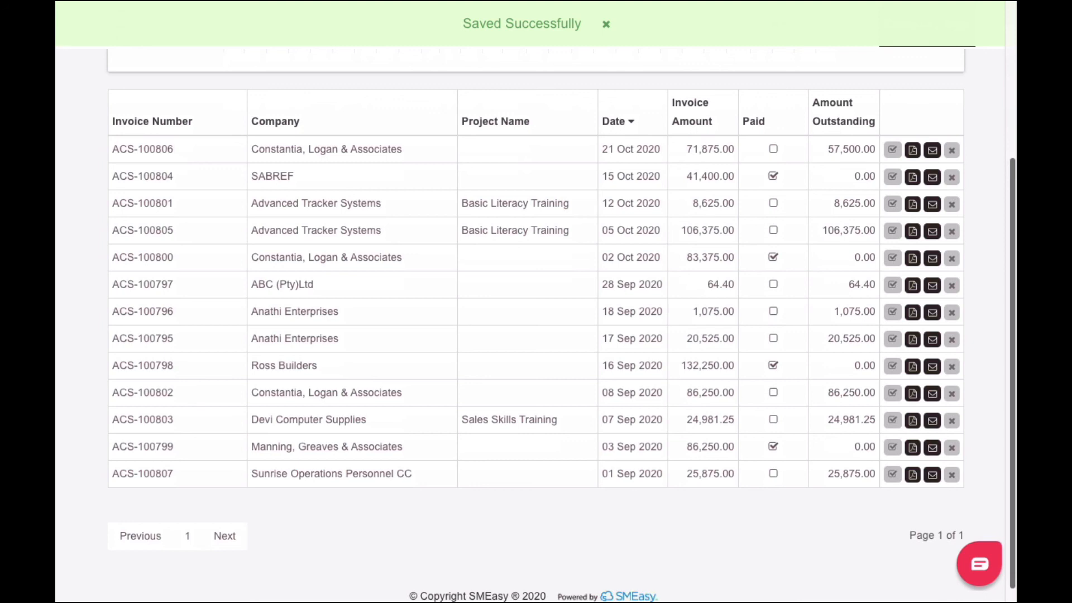
{"action": "left_click", "coordinate": [913, 476]}
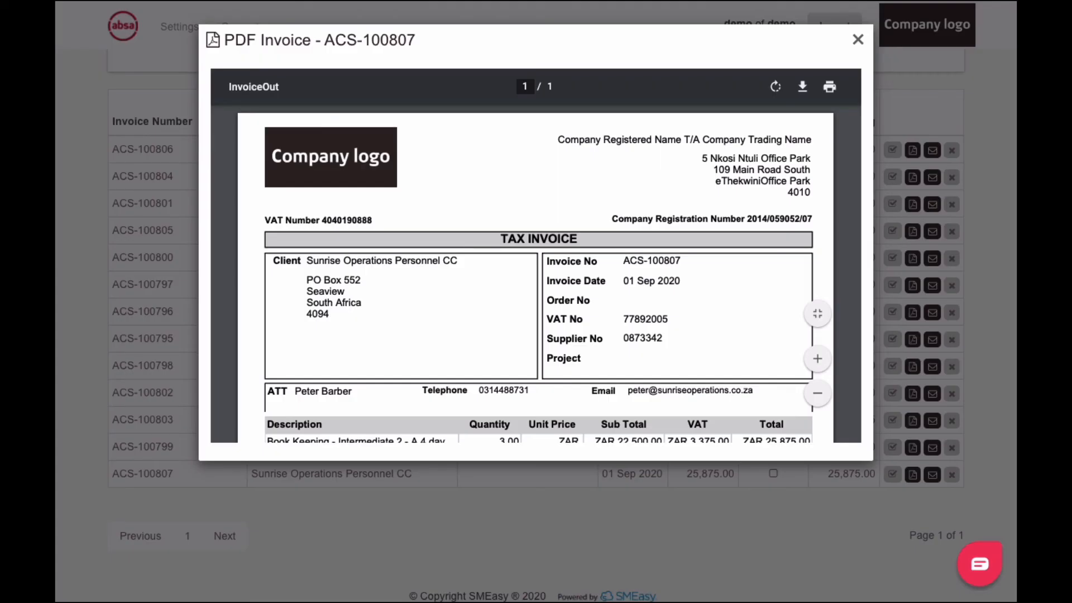